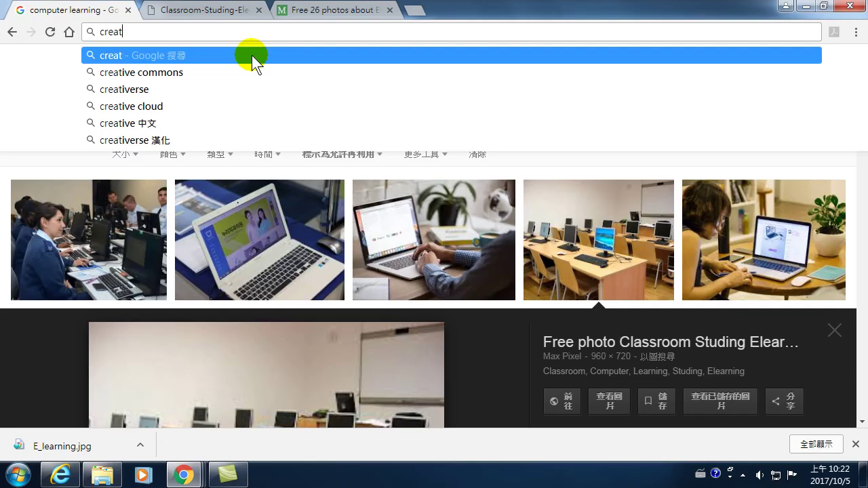
Clear the partly typed web address in Chrome's address bar.
key(BackSpace)
key(BackSpace)
key(BackSpace)
key(BackSpace)
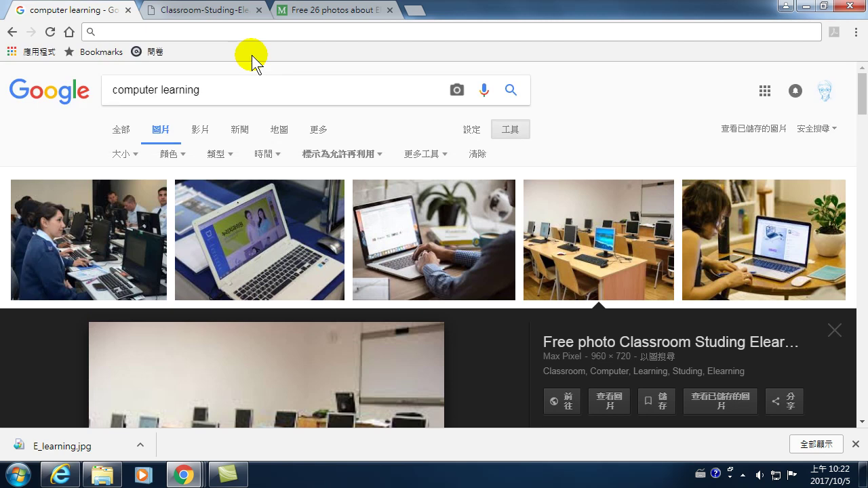
Search Google for 'creative commons' and open the Creative Commons Taiwan site, creativecommons.org.tw.
key(Down)
text(creative commons)
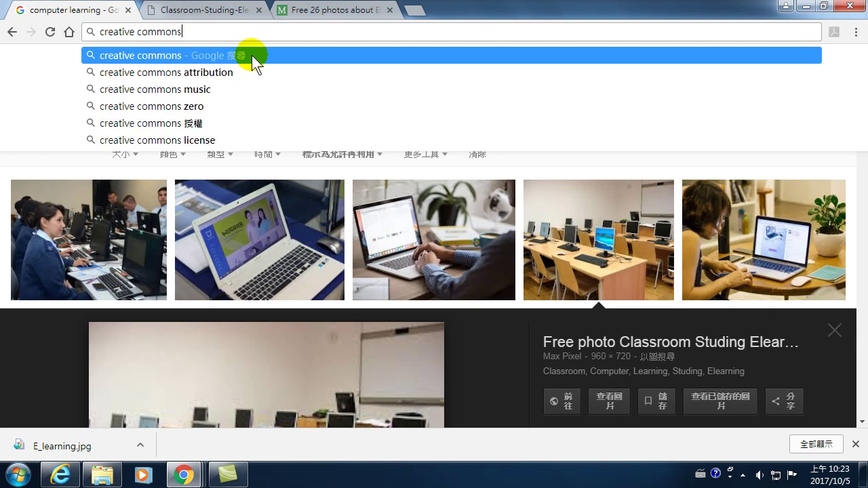
click(251, 55)
click(147, 188)
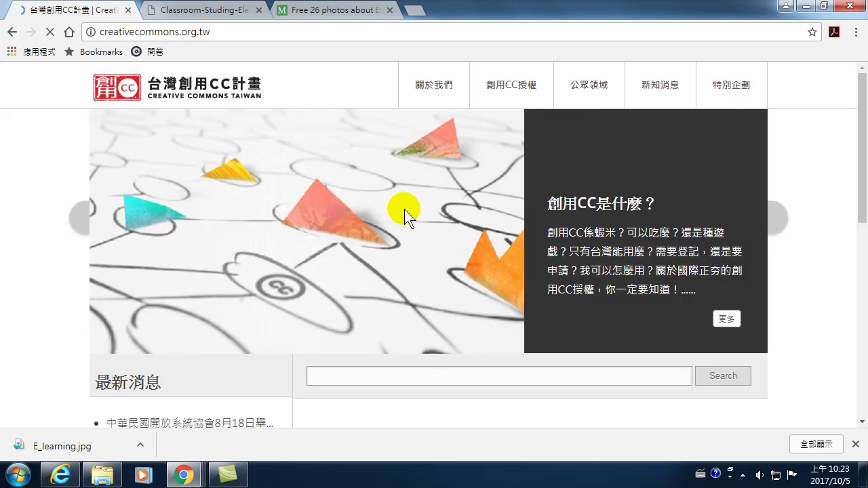
Browse the Creative Commons Taiwan home page and go to the 創用CC 懶人包 explainer.
scroll(364, 268, down, 3)
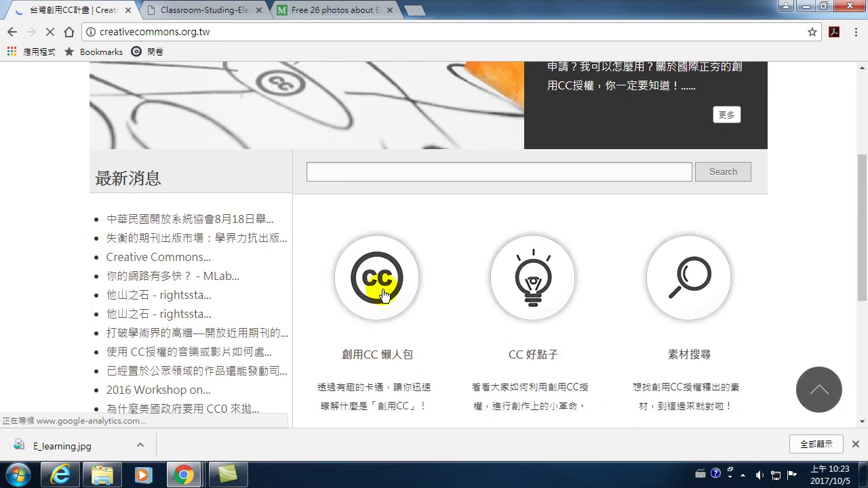
scroll(381, 282, up, 3)
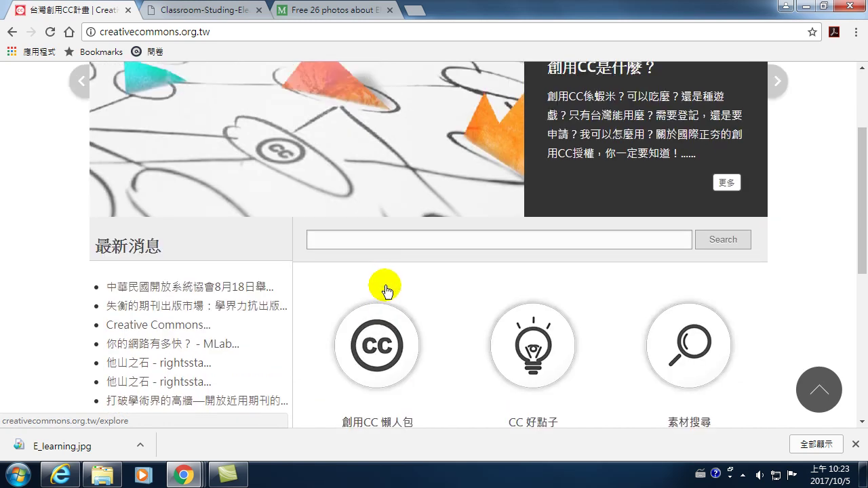
scroll(408, 263, down, 3)
scroll(397, 272, down, 1)
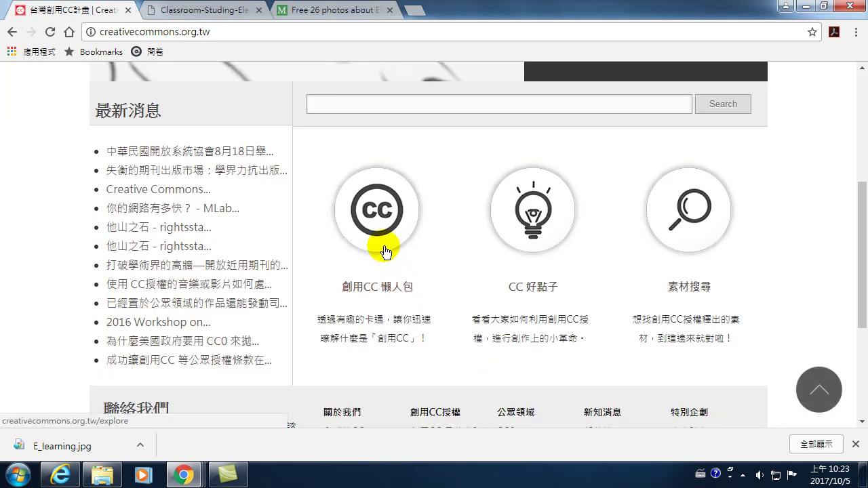
scroll(387, 274, down, 1)
scroll(397, 267, down, 1)
scroll(395, 271, up, 1)
scroll(402, 283, up, 2)
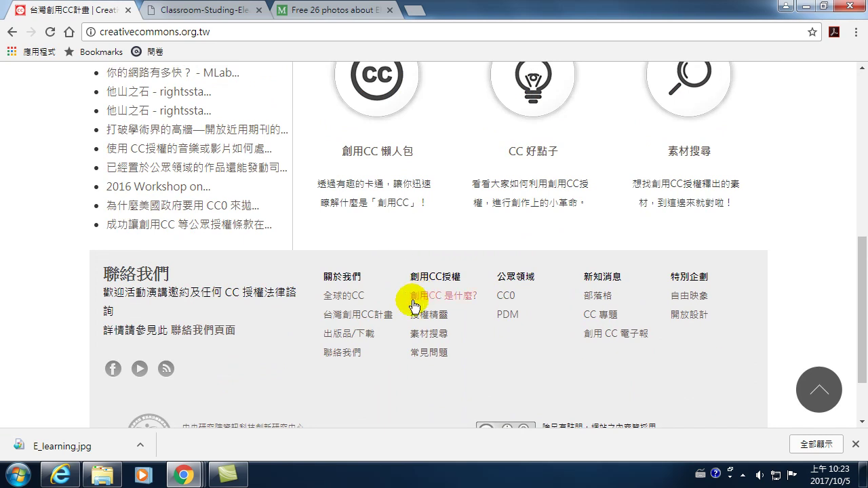
scroll(353, 216, up, 3)
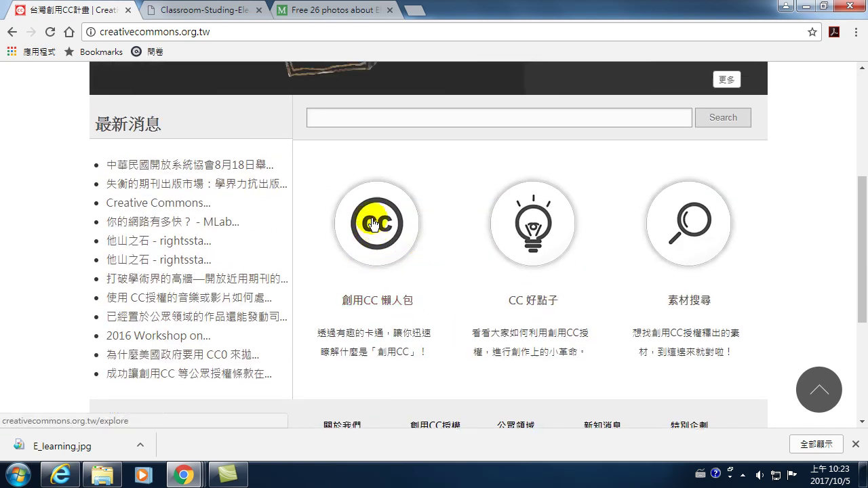
scroll(373, 332, down, 2)
click(377, 275)
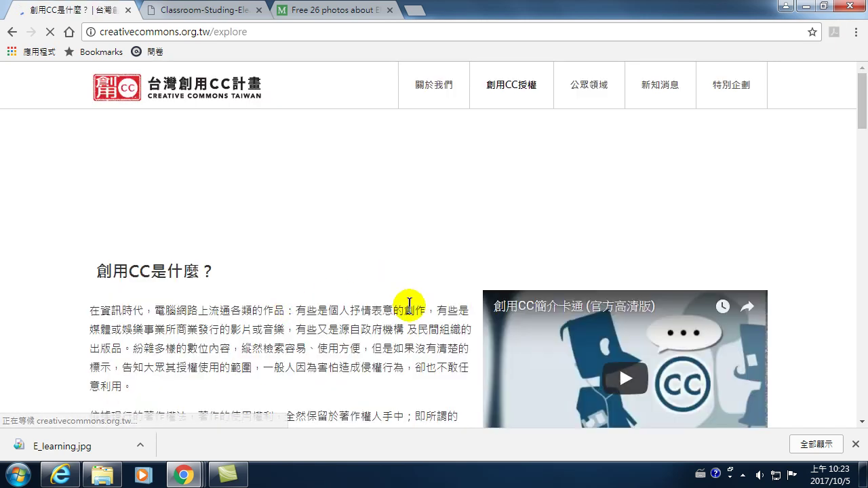
Scroll the 創用CC是什麼？ page down to the 馬上搜尋 section on using CC works.
scroll(383, 306, down, 2)
scroll(342, 292, down, 2)
scroll(342, 292, down, 3)
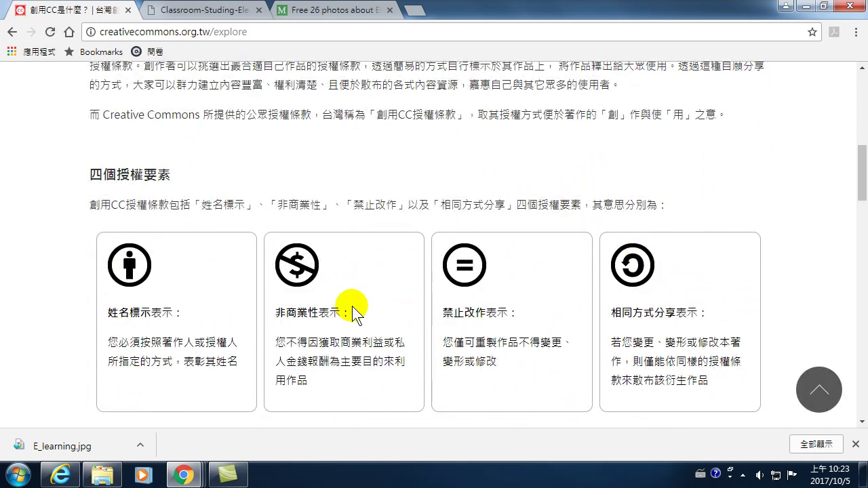
scroll(352, 306, down, 1)
scroll(342, 315, down, 2)
scroll(341, 316, down, 3)
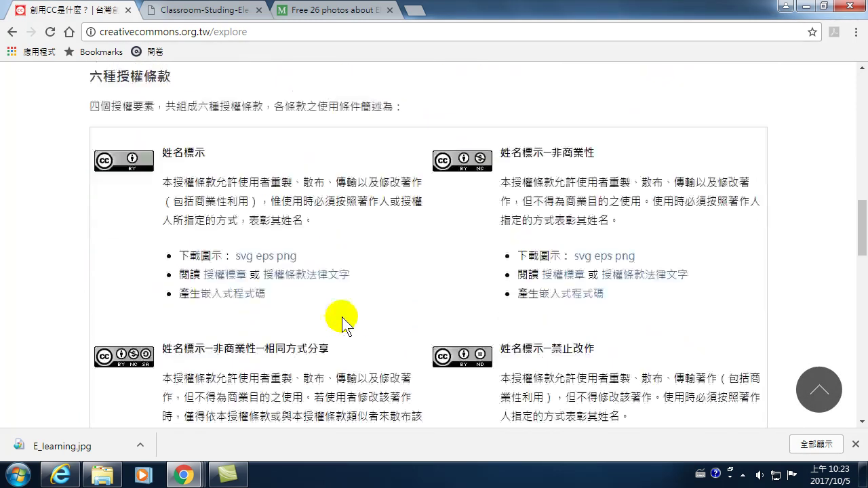
scroll(342, 316, down, 2)
scroll(342, 317, down, 3)
scroll(342, 316, down, 2)
scroll(341, 317, down, 2)
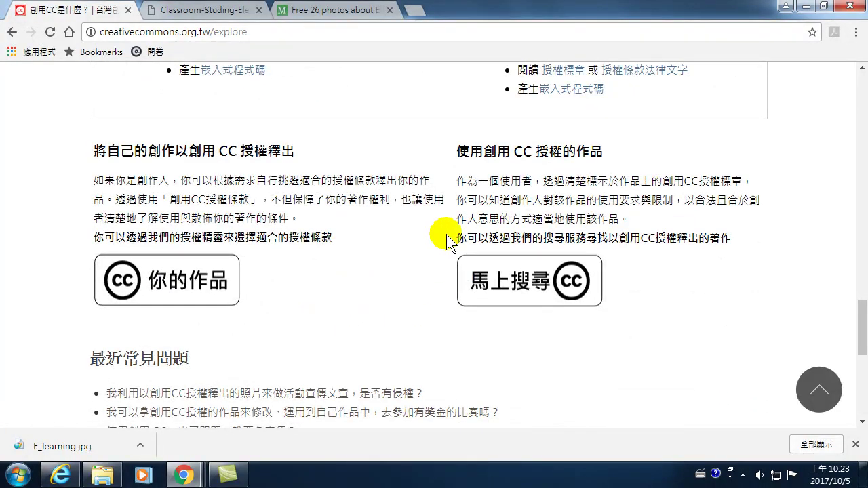
Go to the CC material search page and enter the keyword 'computer learning'.
click(515, 289)
click(191, 134)
click(160, 130)
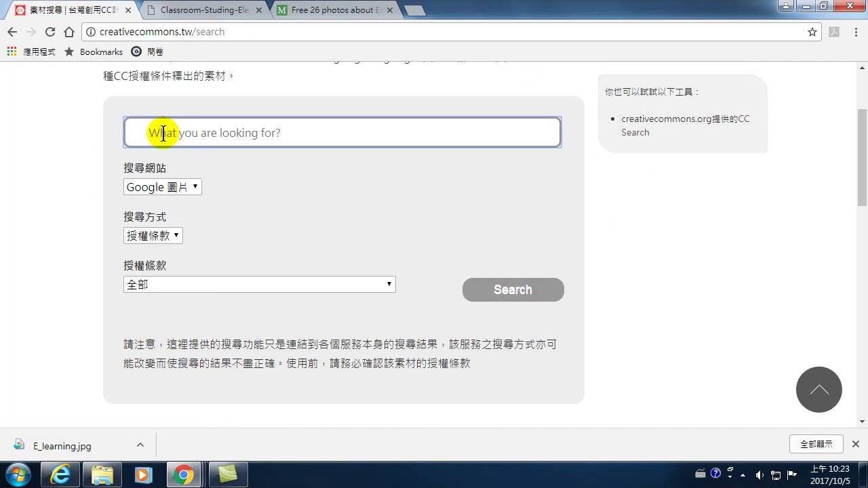
text(w)
key(BackSpace)
text(computer learning)
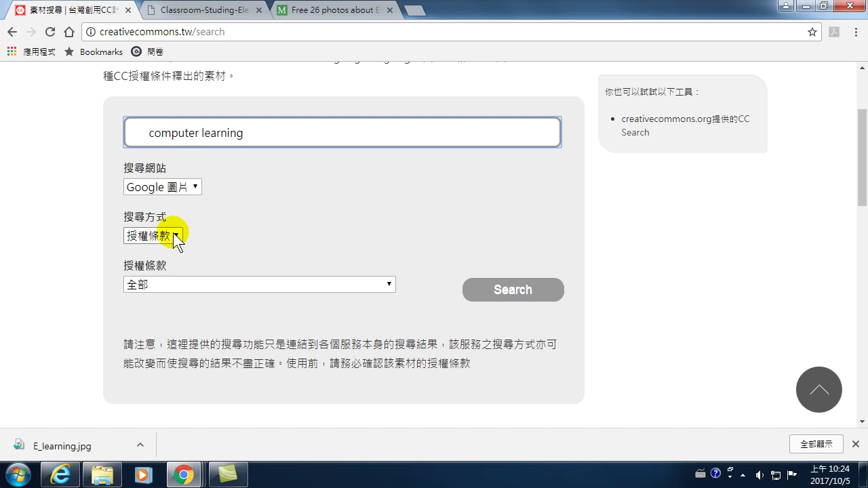
Keep 授權條款 as the search method and choose Flickr as the site to search.
click(173, 234)
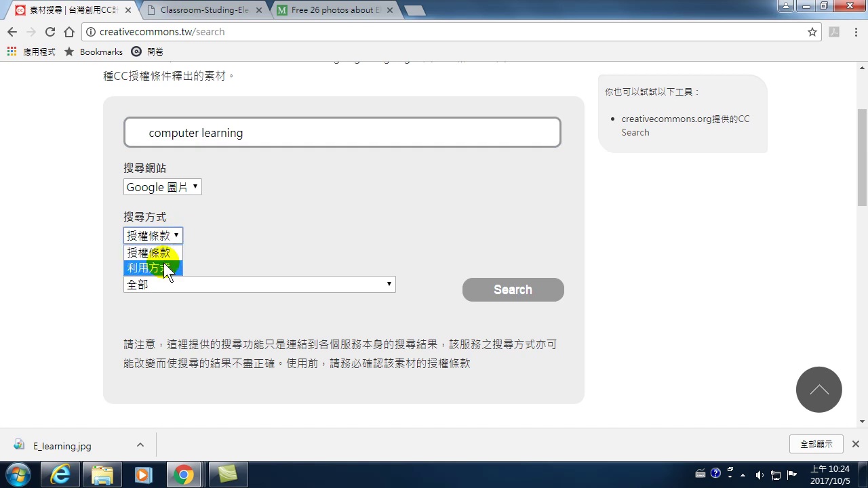
click(152, 250)
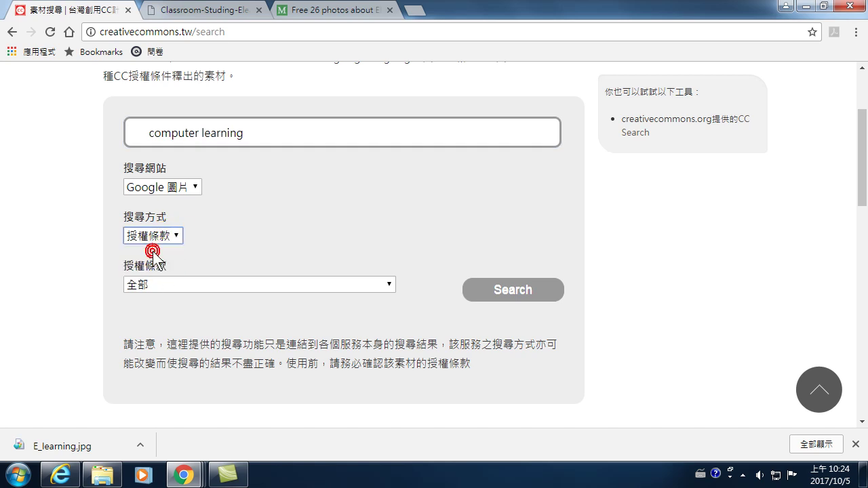
click(175, 235)
click(219, 221)
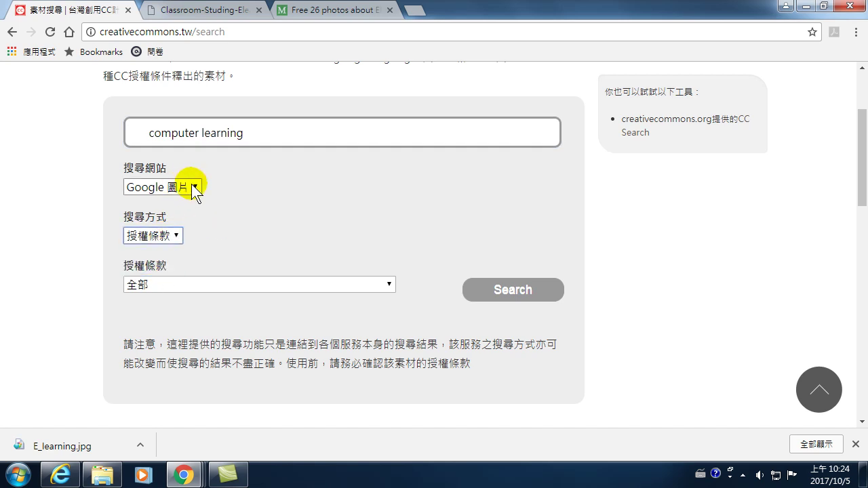
click(193, 185)
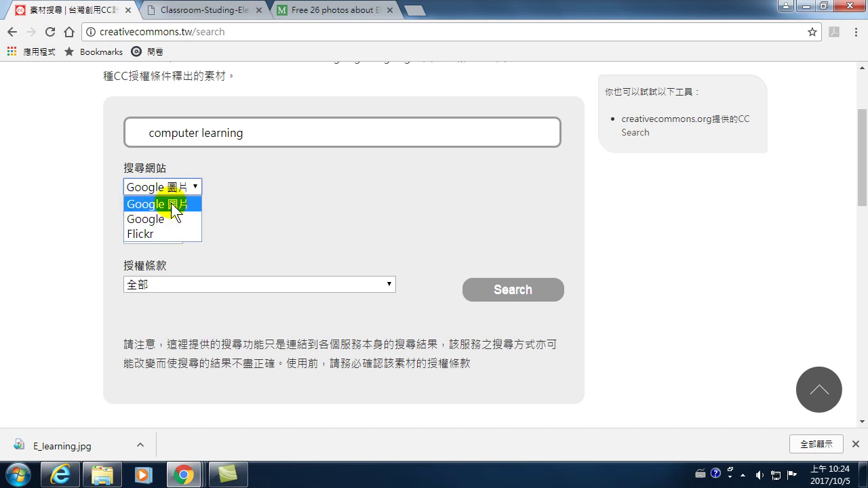
click(139, 235)
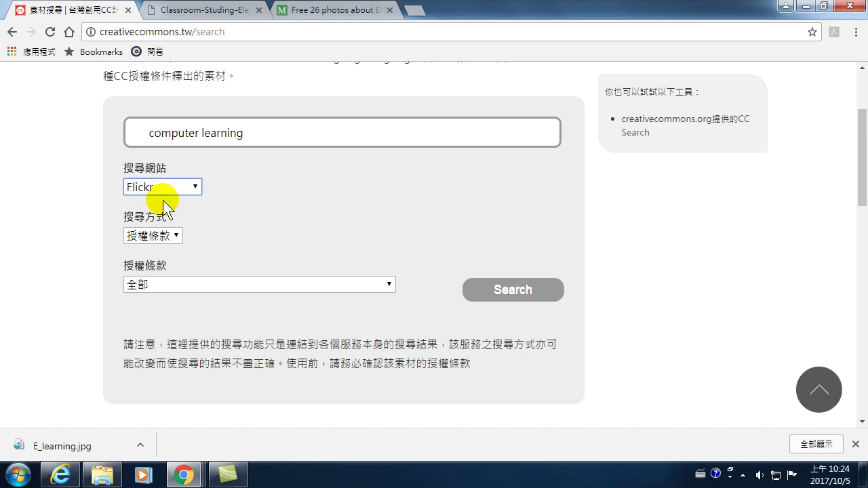
Run the Flickr search and browse the 10,537 Creative Commons results for 'computer learning'.
click(512, 297)
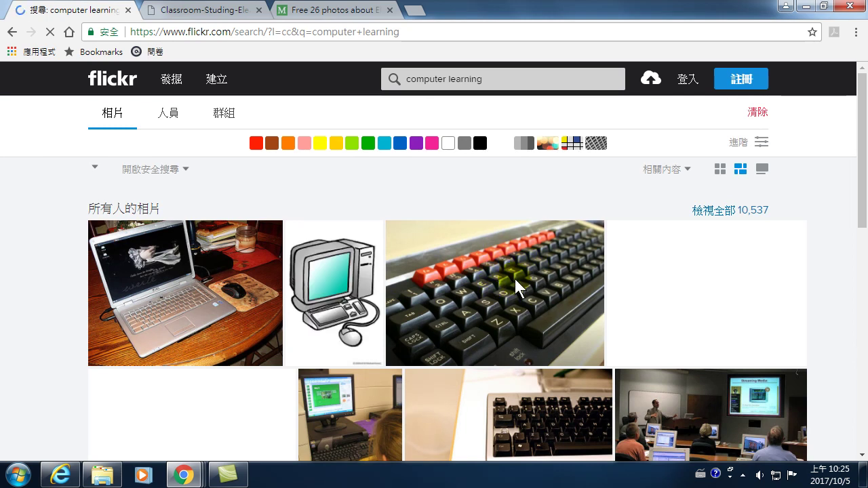
scroll(513, 280, down, 2)
scroll(533, 257, up, 2)
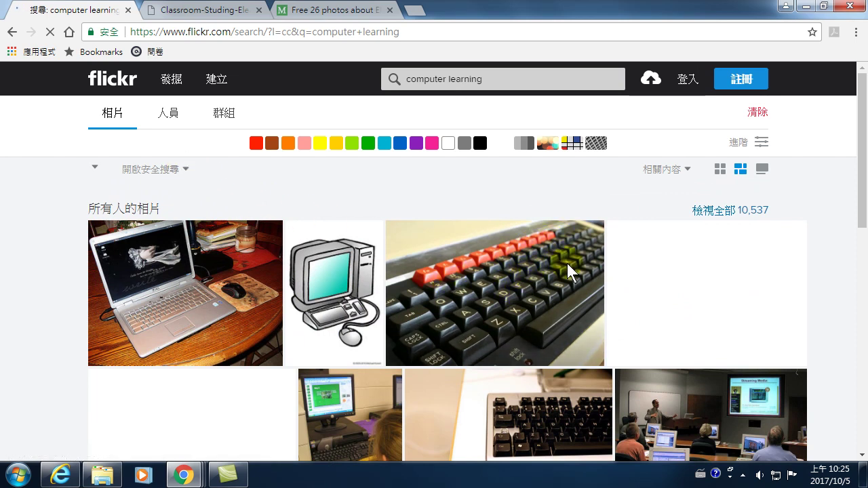
click(749, 211)
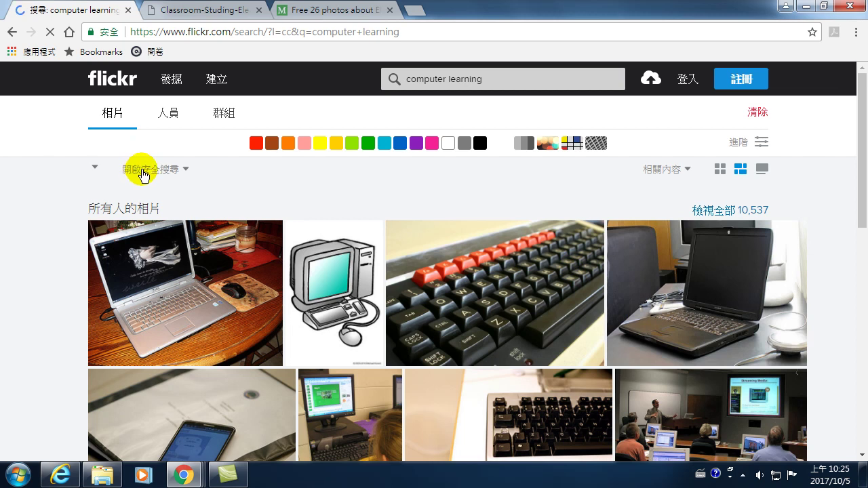
Check the safe-search dropdown, then go to the 'BBC B - keyboard' photo.
double_click(142, 171)
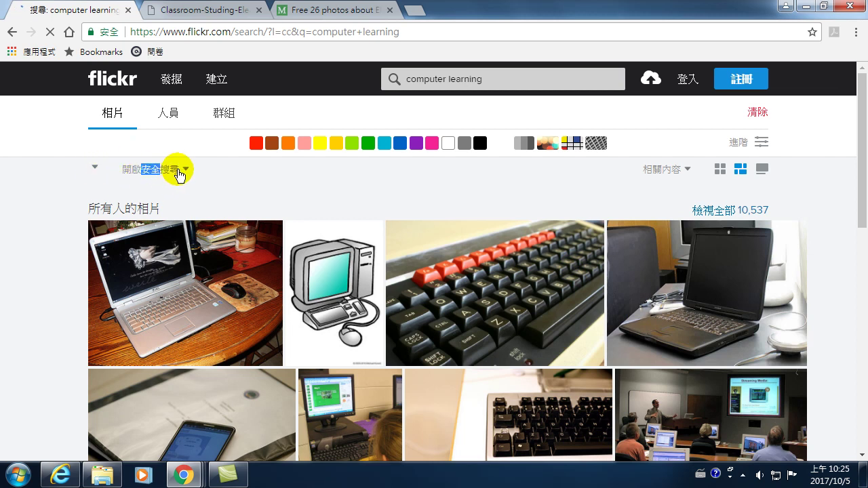
click(186, 174)
click(169, 173)
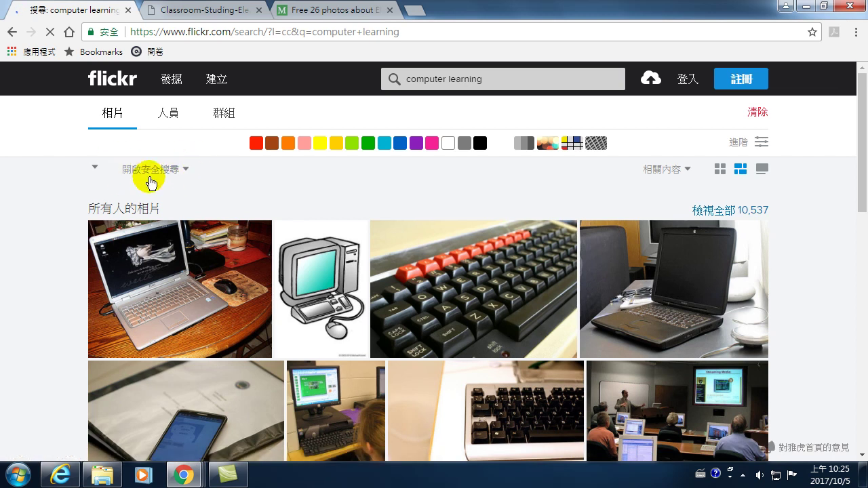
click(143, 171)
click(413, 244)
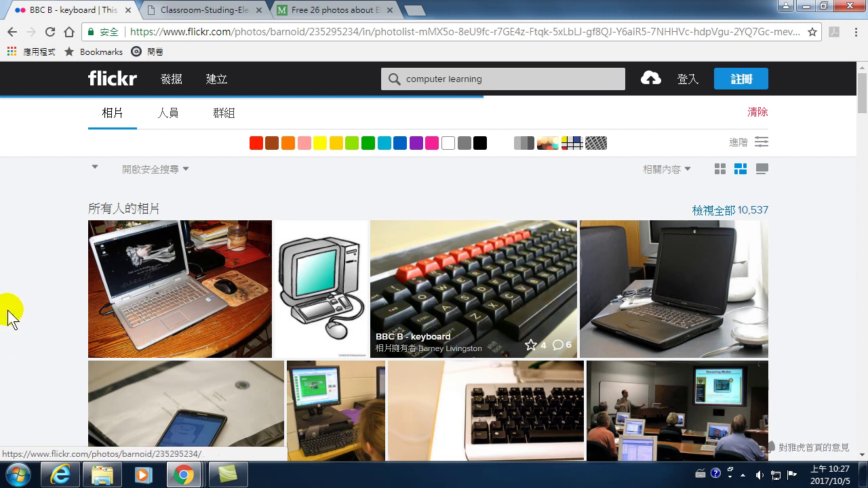
Download the black PowerBook G3 photo at its original 2799 × 2043 size.
click(615, 250)
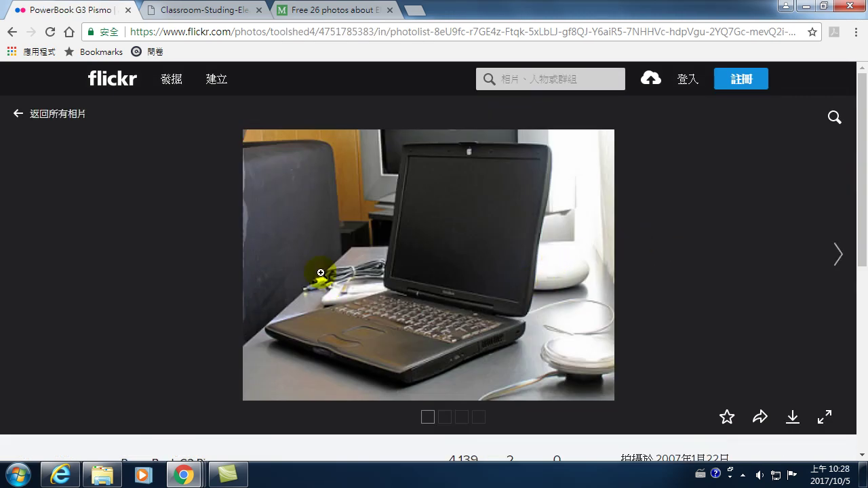
click(792, 416)
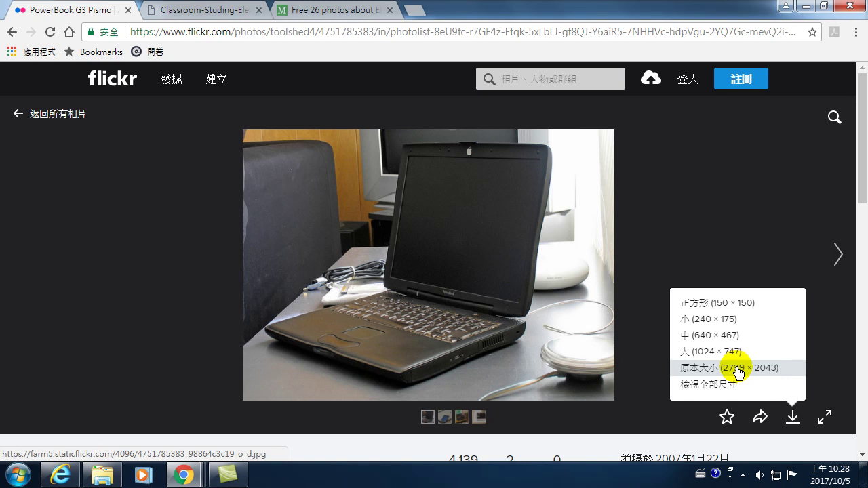
click(738, 370)
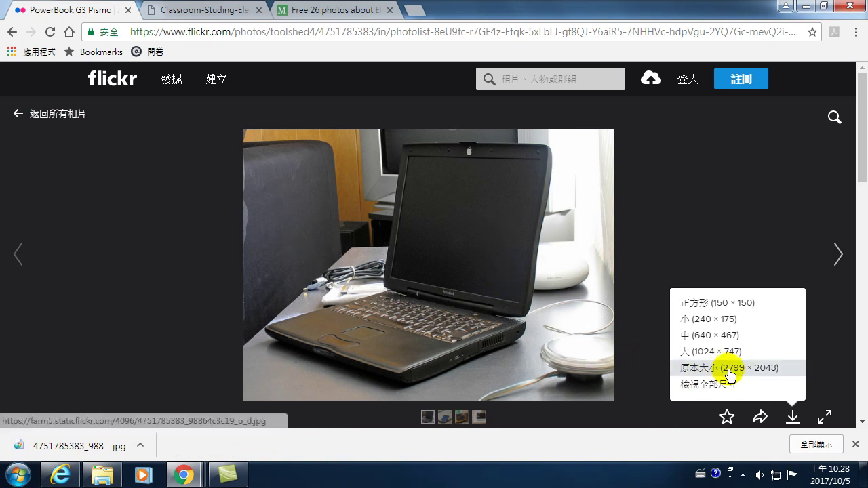
Check the laptop photo in the Downloads folder, then return to the YouTube channel page.
click(108, 476)
click(102, 93)
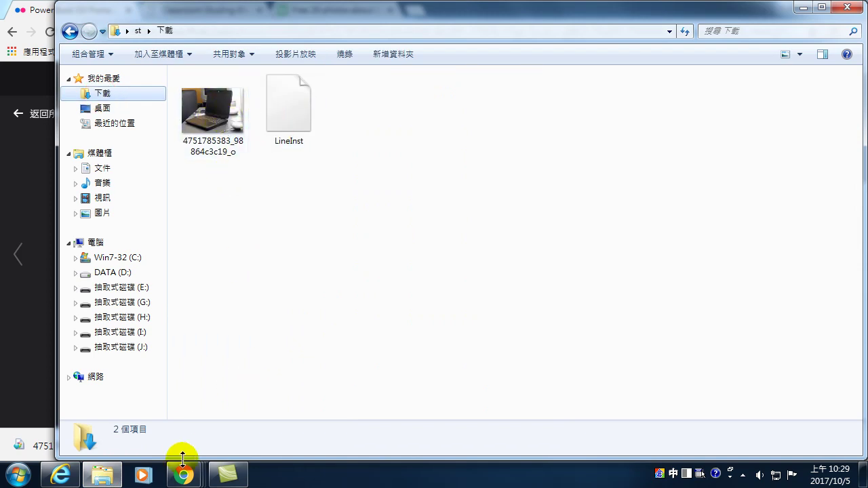
mouse_move(182, 475)
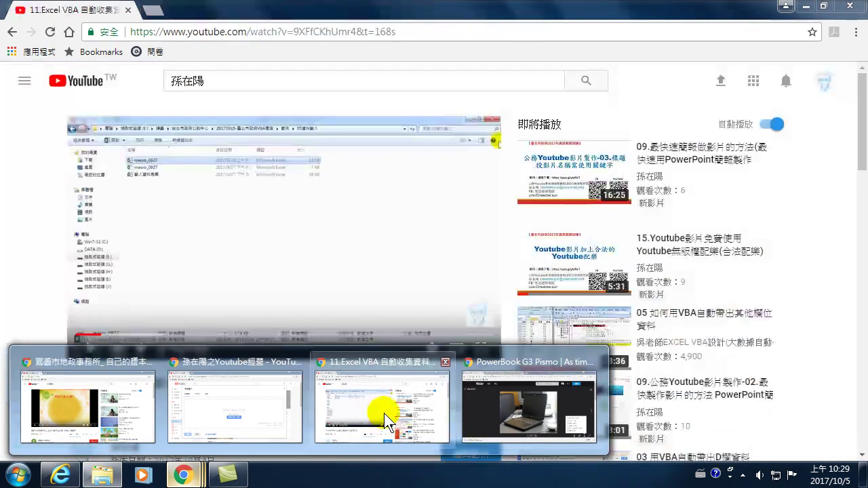
click(386, 410)
mouse_move(183, 474)
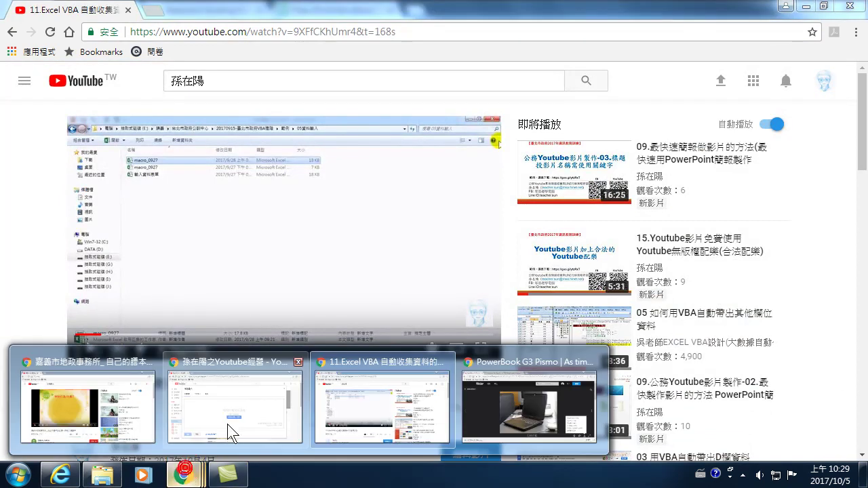
click(251, 408)
Upload the downloaded laptop jpg from 下載 as the YouTube channel art.
click(418, 294)
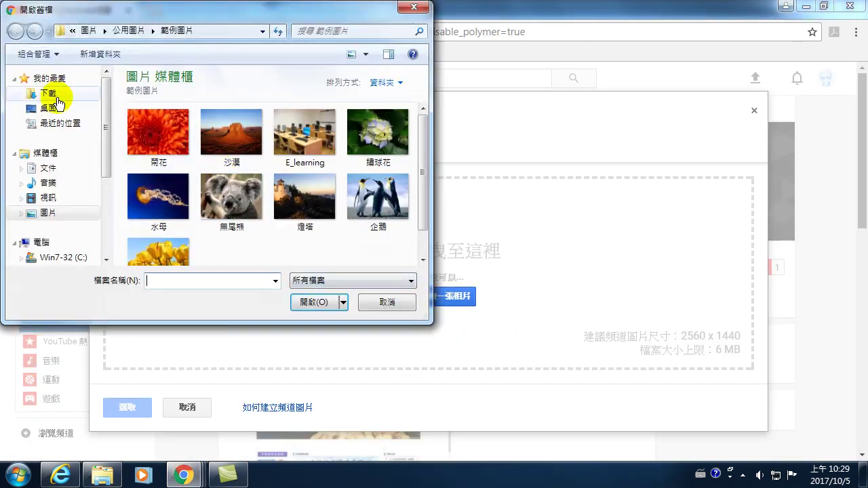
click(49, 93)
click(160, 110)
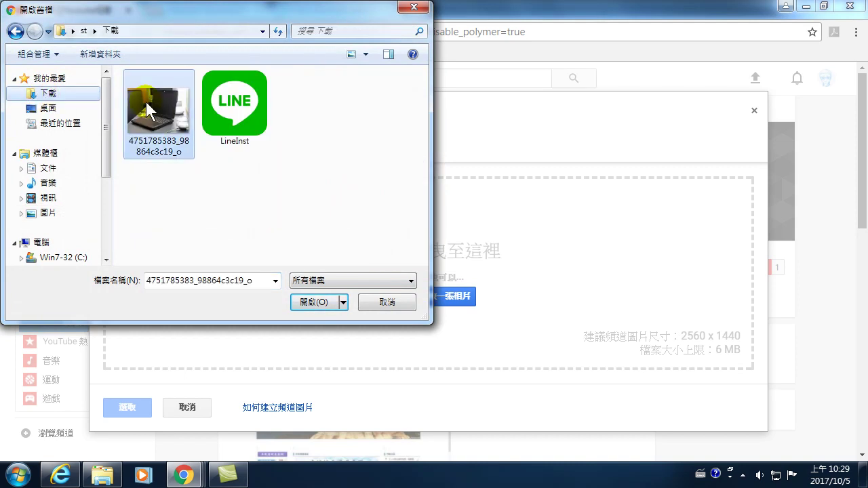
click(314, 301)
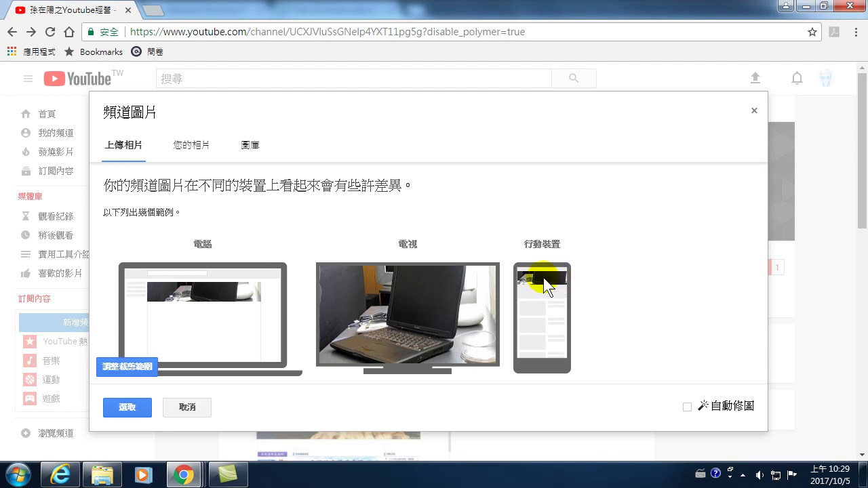
Shrink the crop box onto the laptop keyboard and preview it on each device.
click(131, 365)
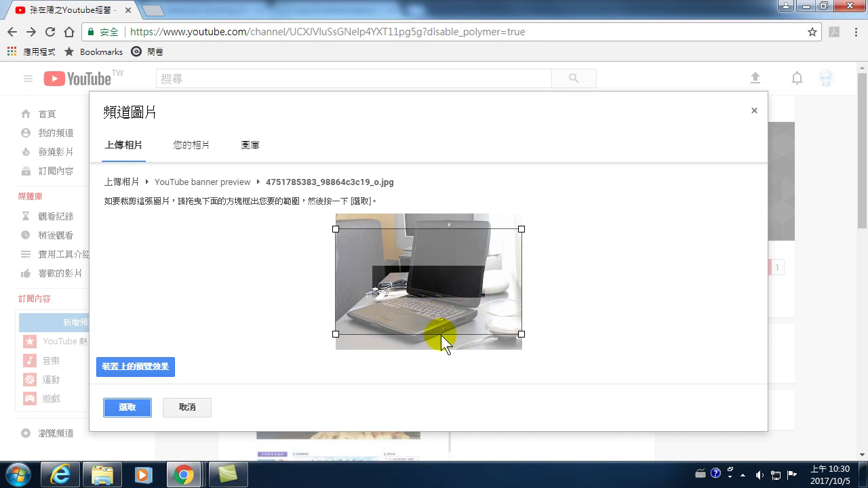
mouse_move(521, 230)
mouse_down()
mouse_move(509, 288)
mouse_move(479, 309)
mouse_up()
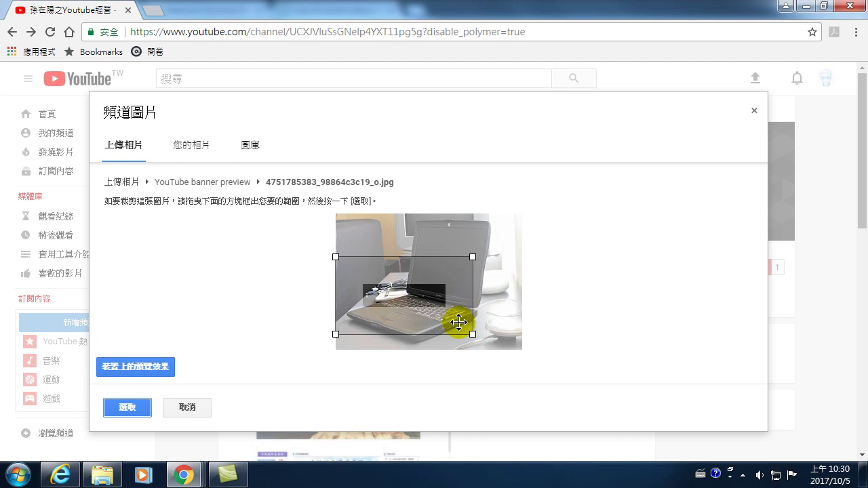
drag(415, 298, 438, 310)
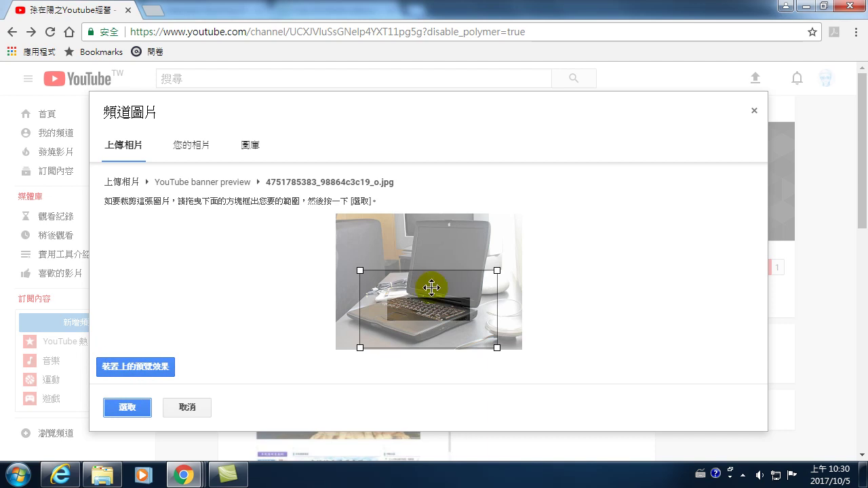
click(139, 367)
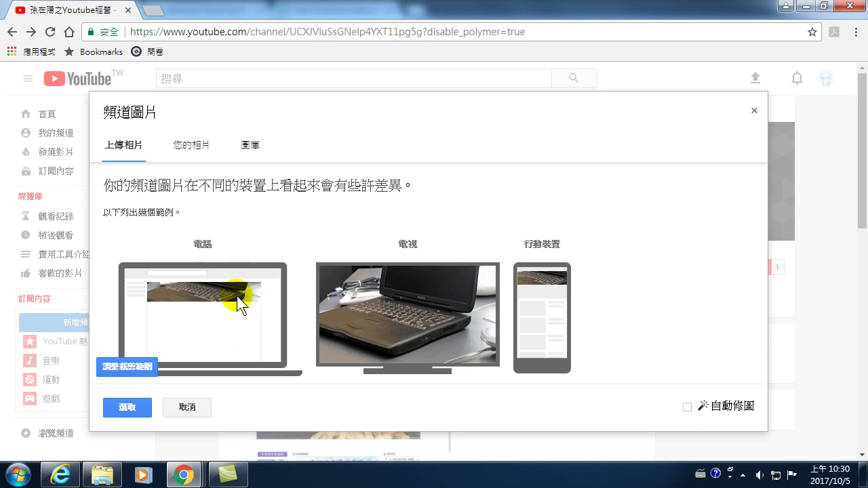
Confirm the cropped keyboard photo with 選取 so it saves as the channel banner.
click(127, 407)
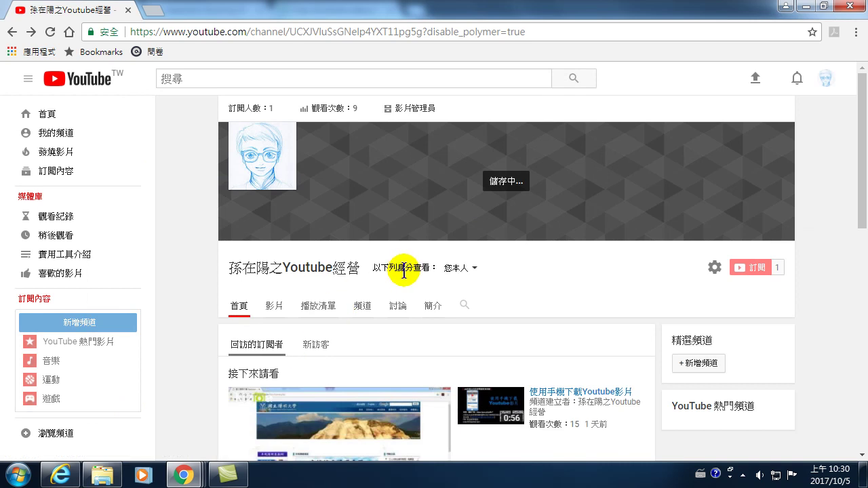